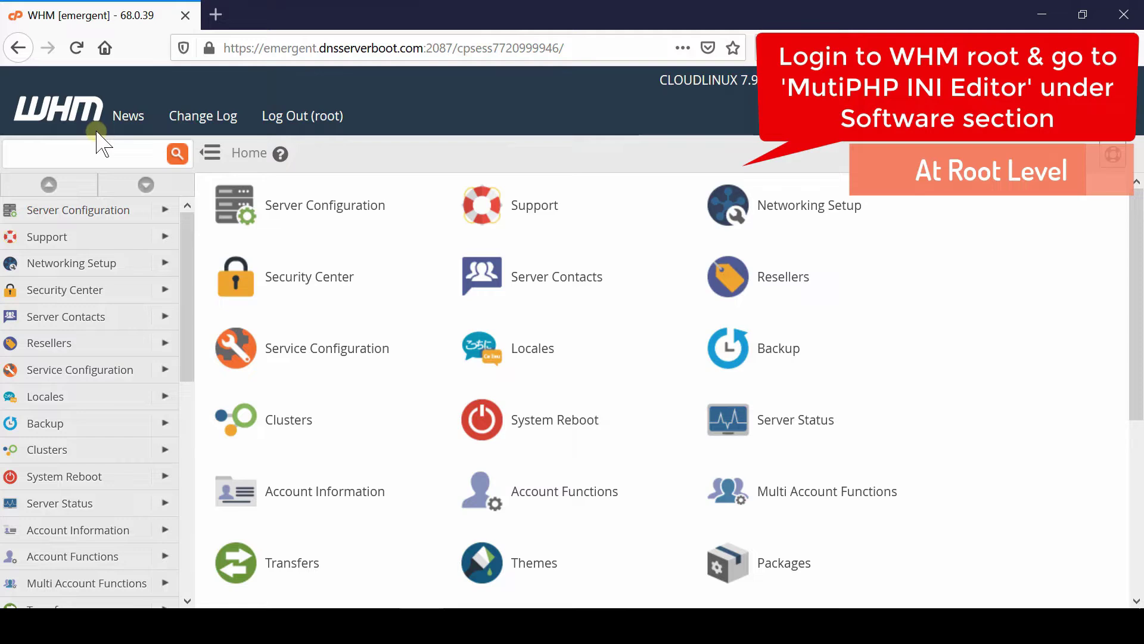
Open ea-php70's php.ini in Editor Mode of WHM's MultiPHP INI Editor under Software.
{"action": "scroll", "coordinate": [290, 424], "scroll_direction": "down", "scroll_amount": 5}
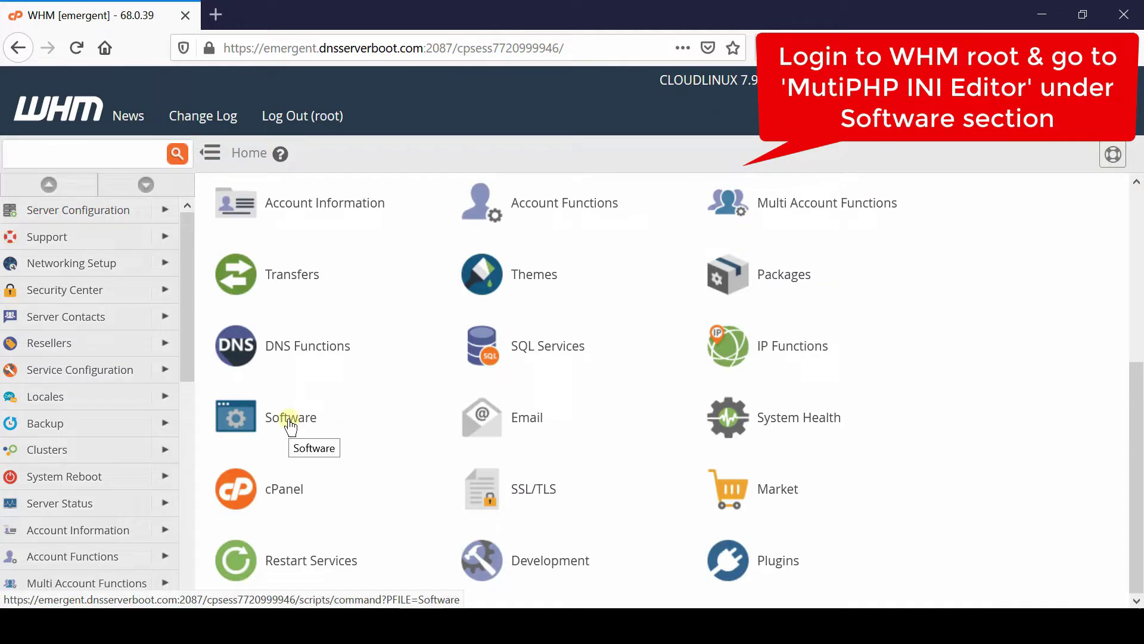
{"action": "left_click", "coordinate": [291, 425]}
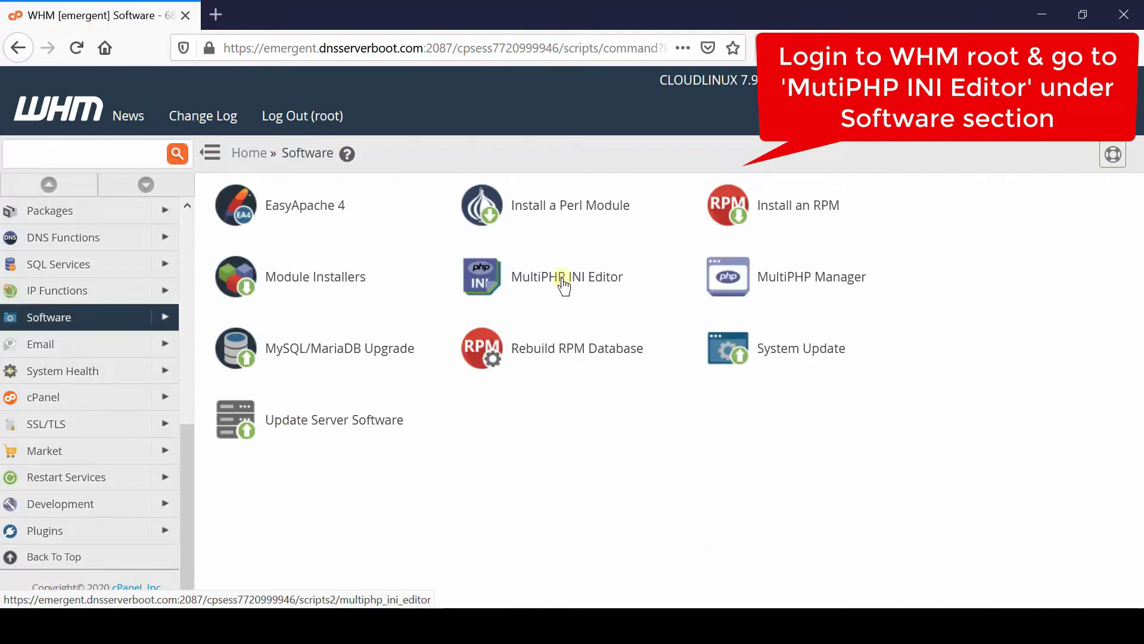
{"action": "left_click", "coordinate": [563, 287]}
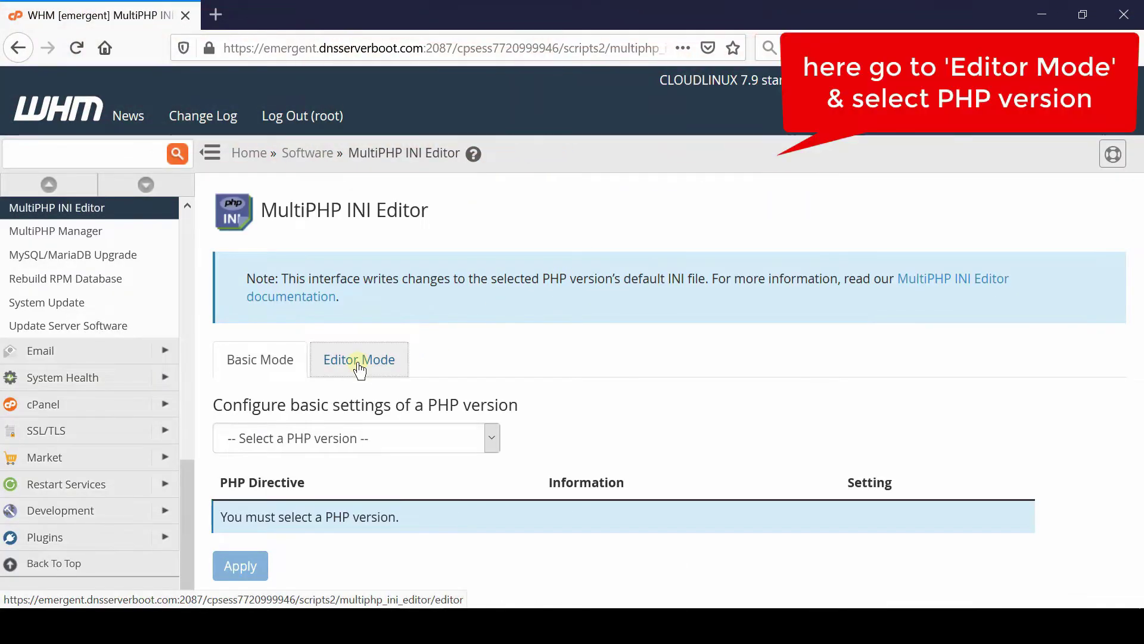
{"action": "left_click", "coordinate": [359, 363]}
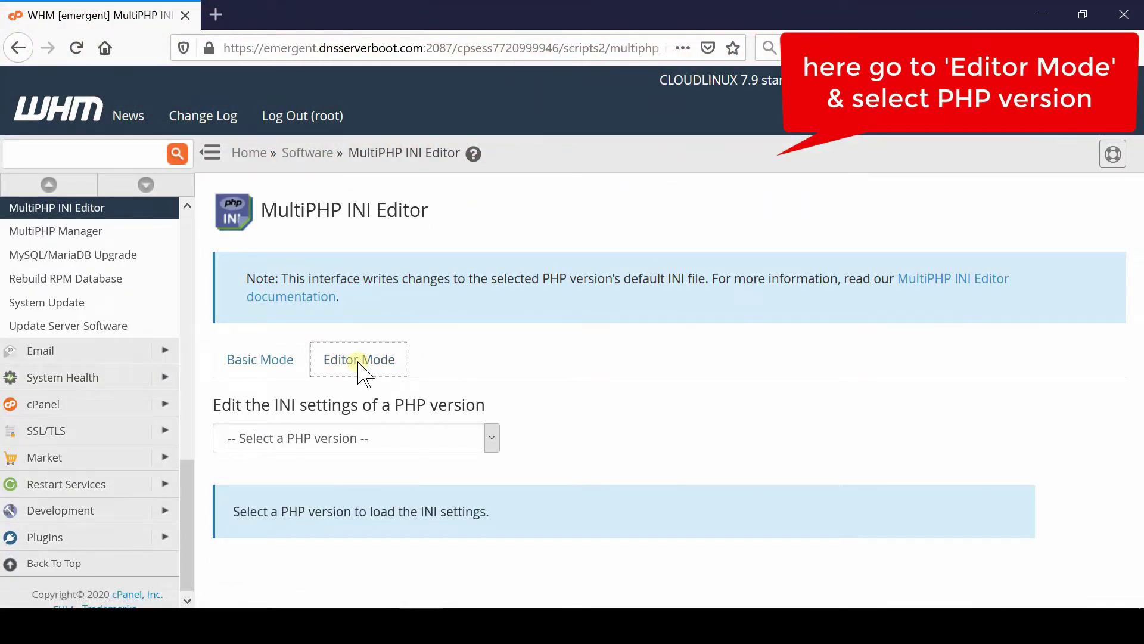
{"action": "left_click", "coordinate": [490, 444]}
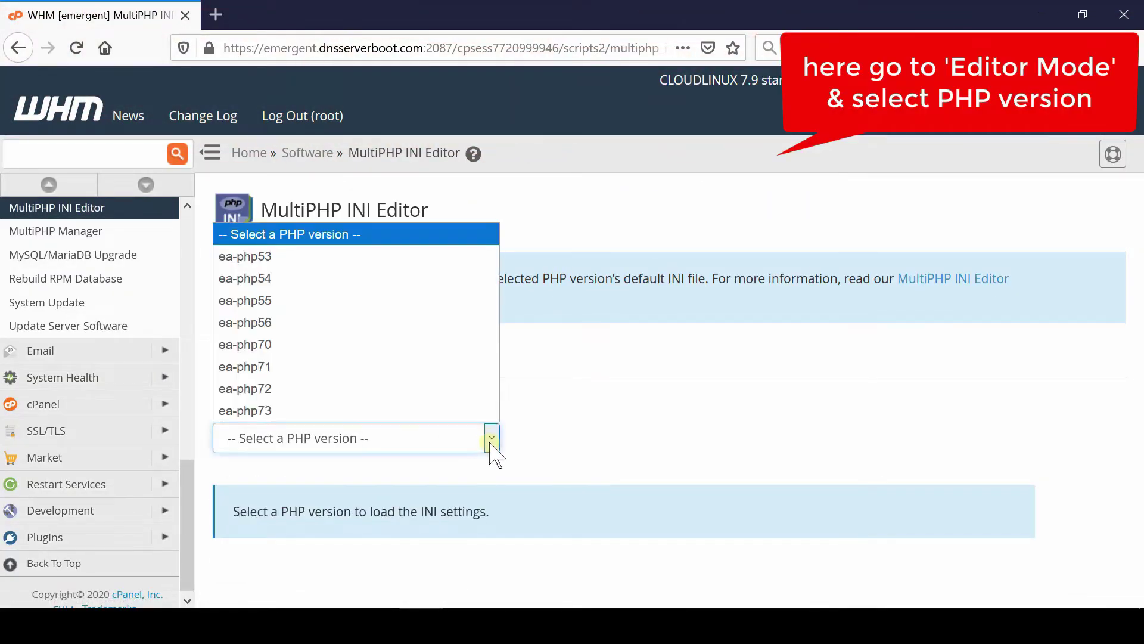
{"action": "left_click", "coordinate": [465, 345]}
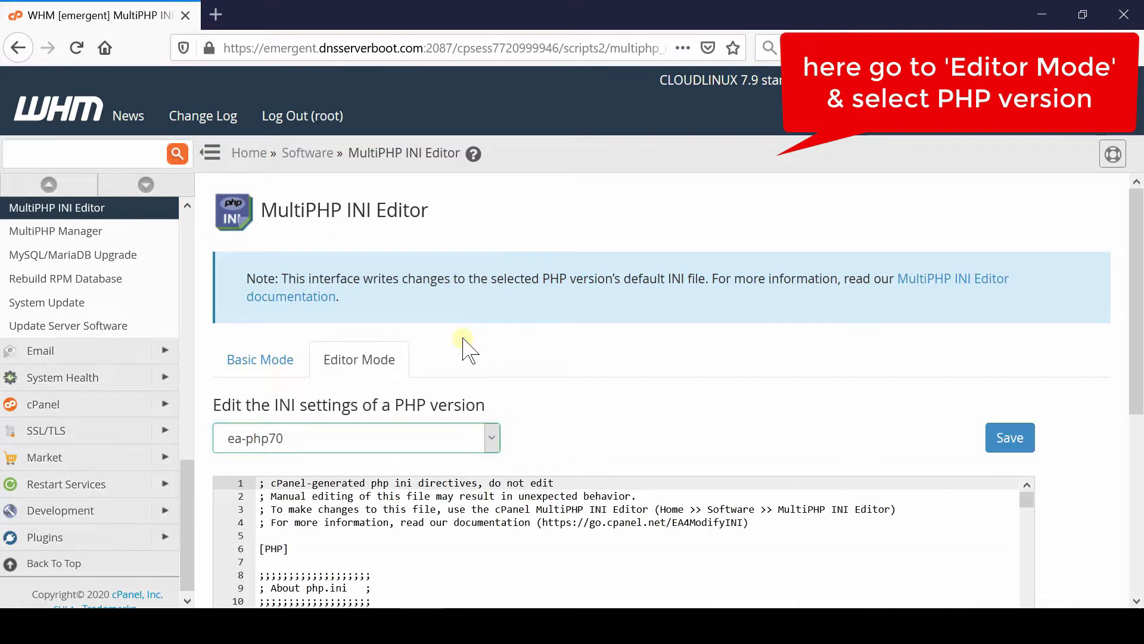
{"action": "scroll", "coordinate": [464, 347], "scroll_direction": "down", "scroll_amount": 3}
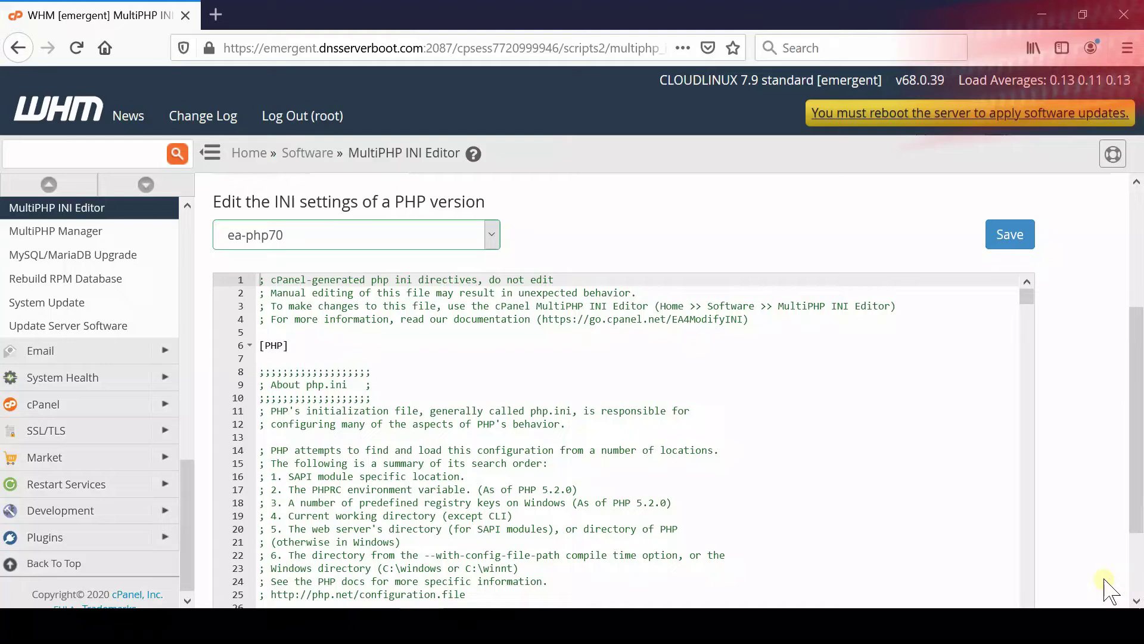
Search for error_reporting and go to line 450, which reads E_ALL & ~E_NOTICE.
{"action": "key", "text": "ctrl+f"}
{"action": "type", "text": "error_reporting"}
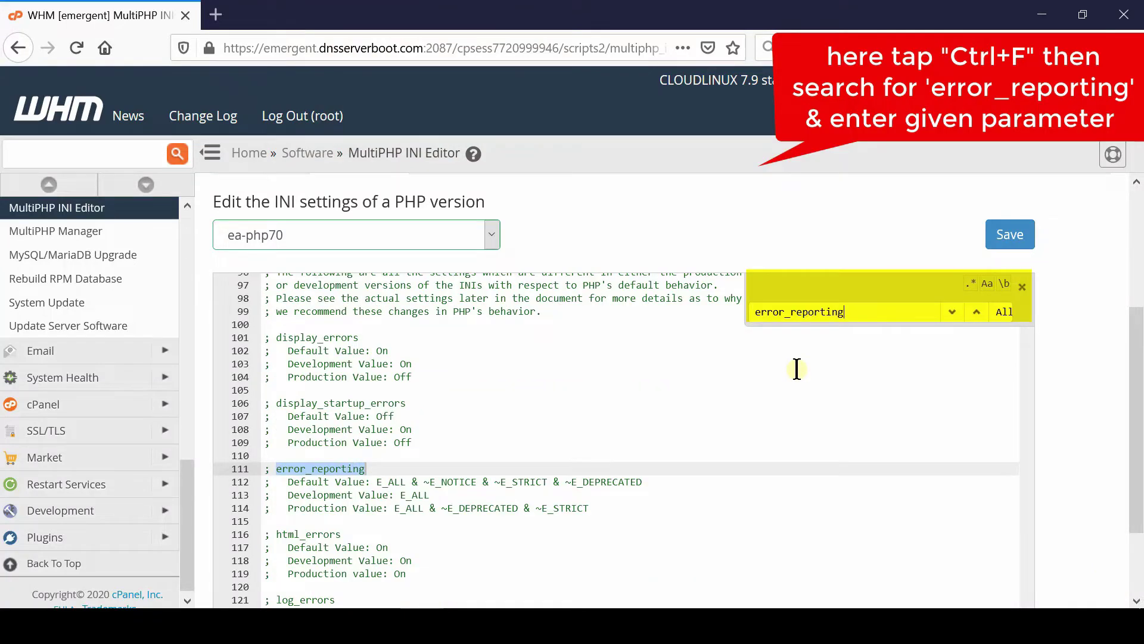
{"action": "left_click", "coordinate": [953, 314]}
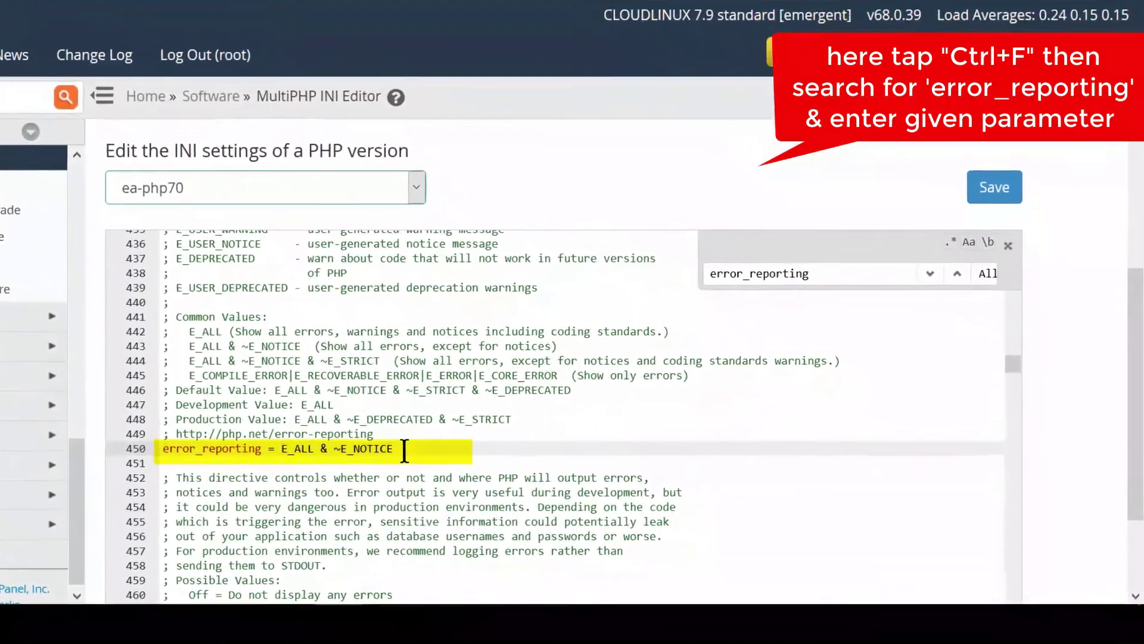
{"action": "left_click", "coordinate": [404, 451]}
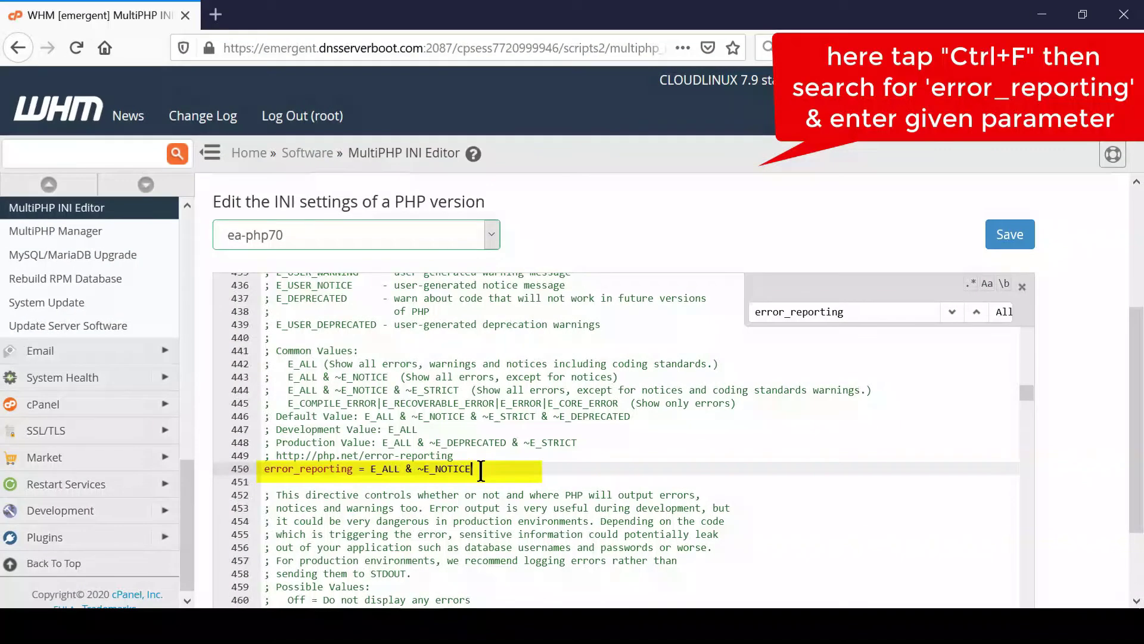
Verify log_errors = On and display_errors = Off in the ea-php70 INI, then save it.
{"action": "key", "text": "ctrl+f"}
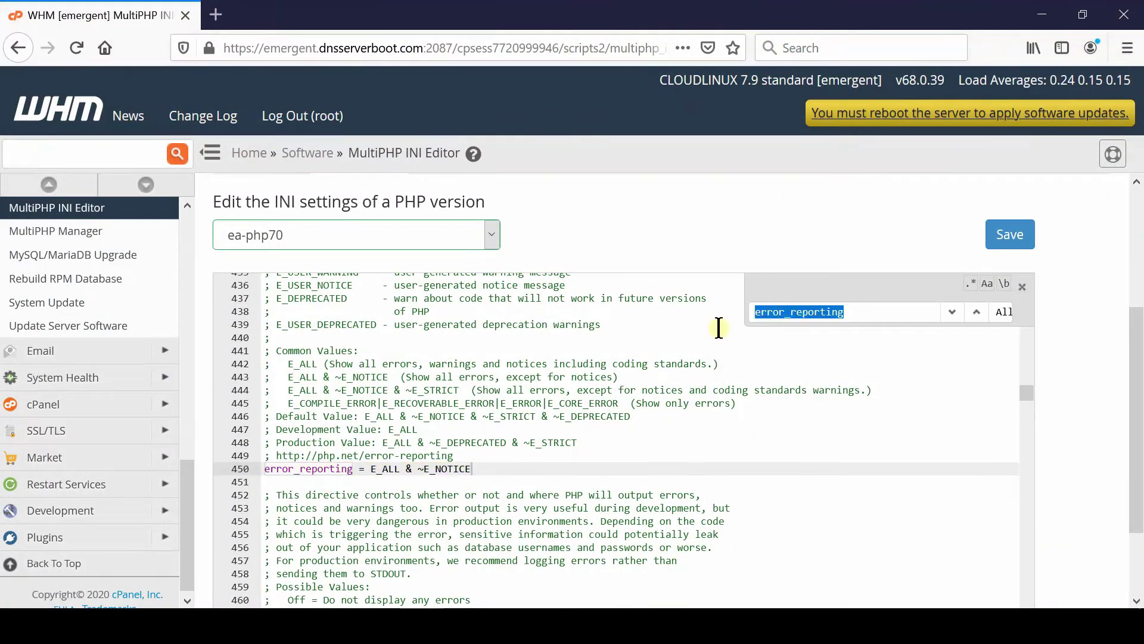
{"action": "type", "text": "log_errors"}
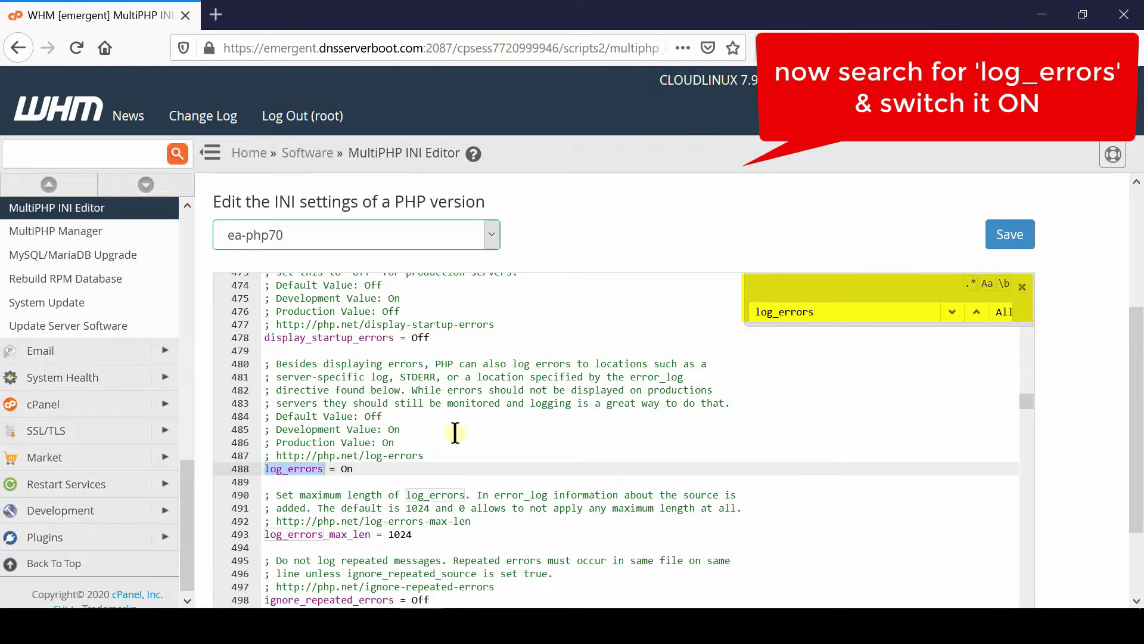
{"action": "left_click", "coordinate": [358, 470]}
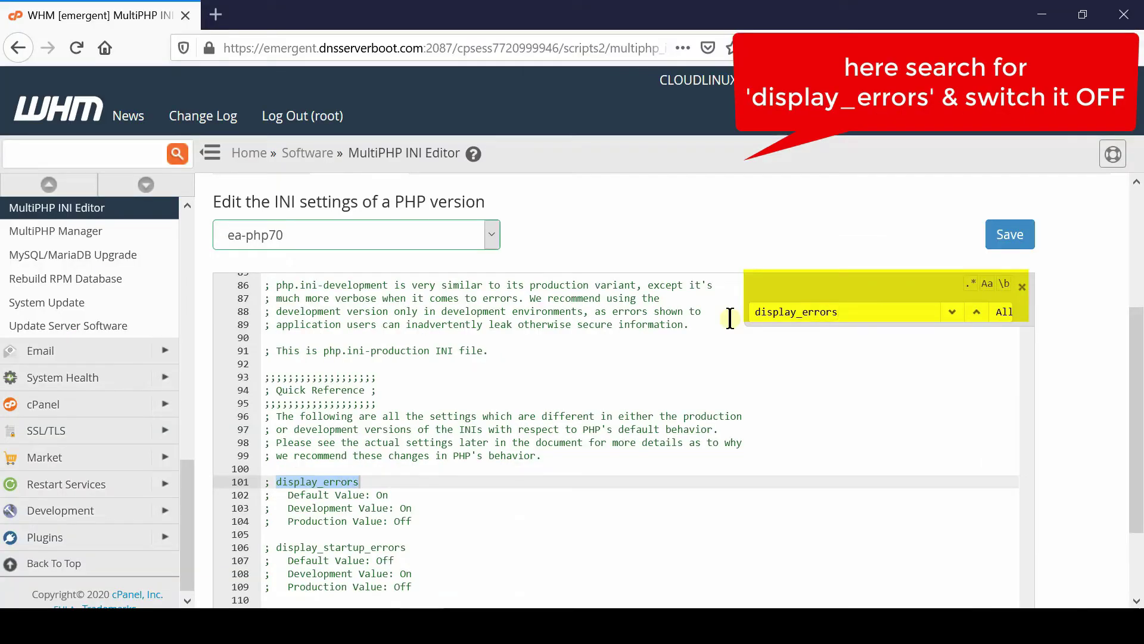
{"action": "left_click", "coordinate": [952, 311]}
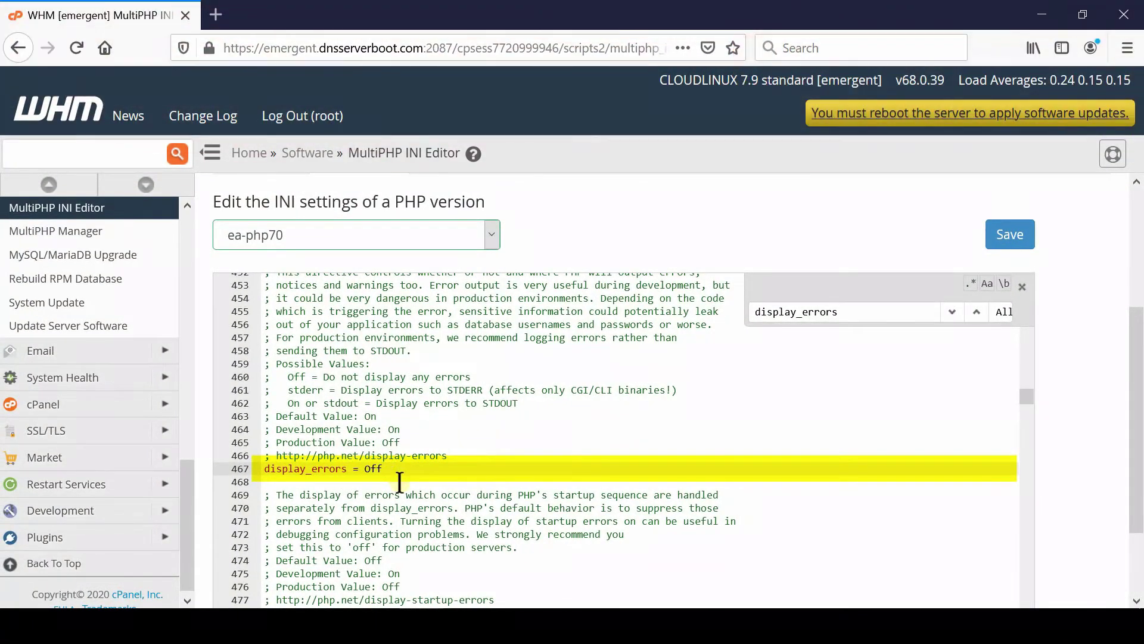
{"action": "left_click", "coordinate": [1011, 235]}
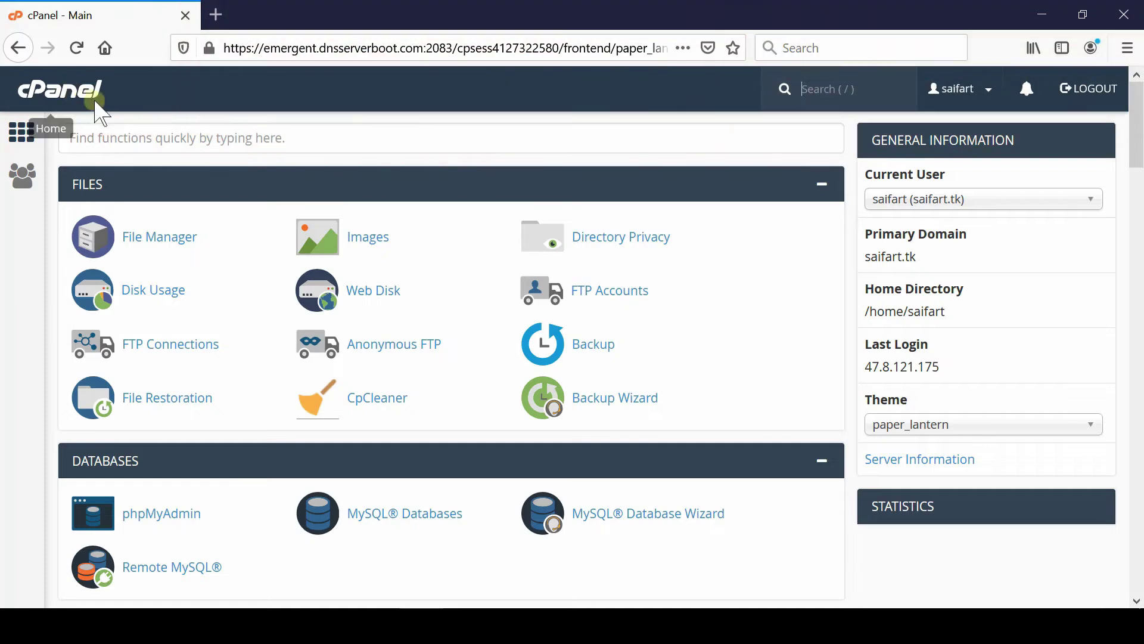
{"action": "scroll", "coordinate": [1103, 542], "scroll_direction": "down", "scroll_amount": 15}
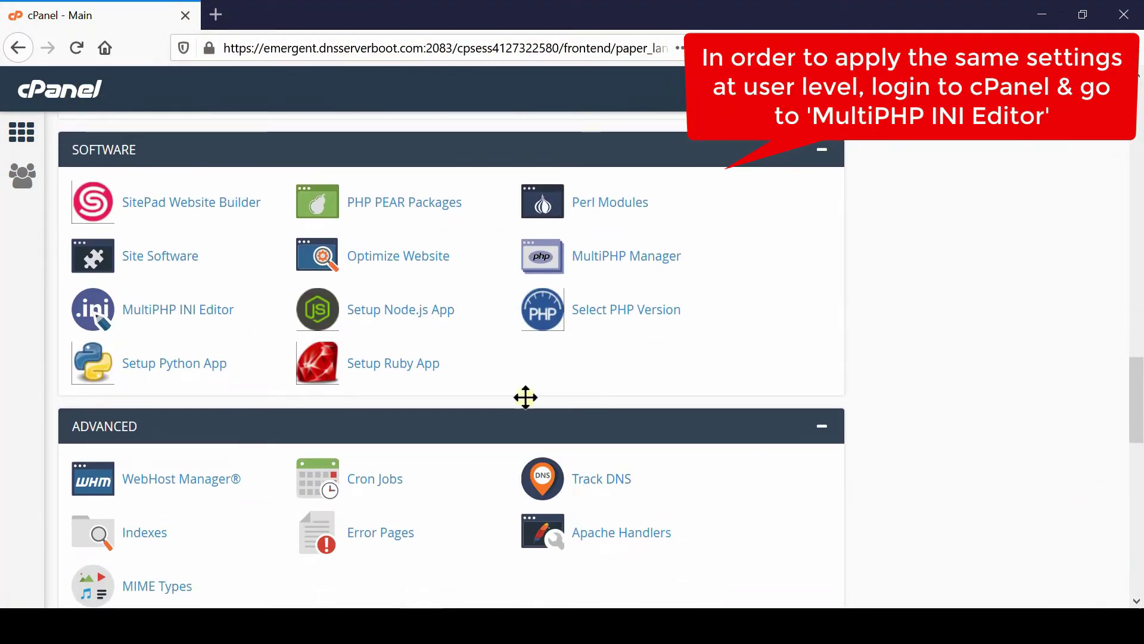
Open saifart.tk's php.ini in Editor Mode of cPanel's MultiPHP INI Editor.
{"action": "left_click", "coordinate": [179, 310]}
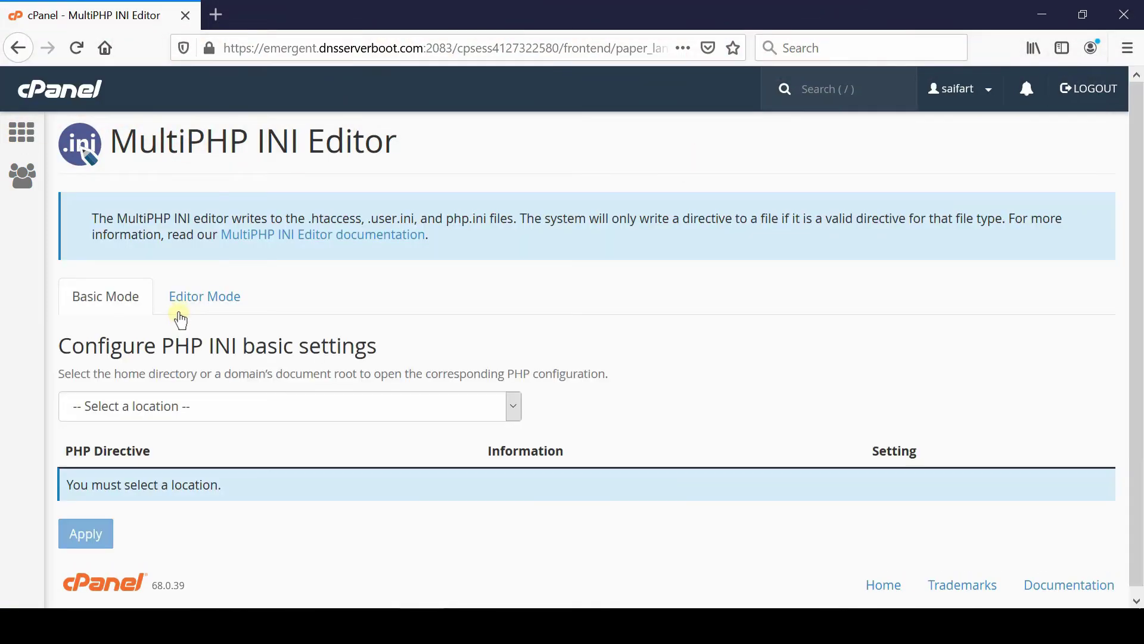
{"action": "left_click", "coordinate": [182, 309]}
{"action": "left_click", "coordinate": [408, 406]}
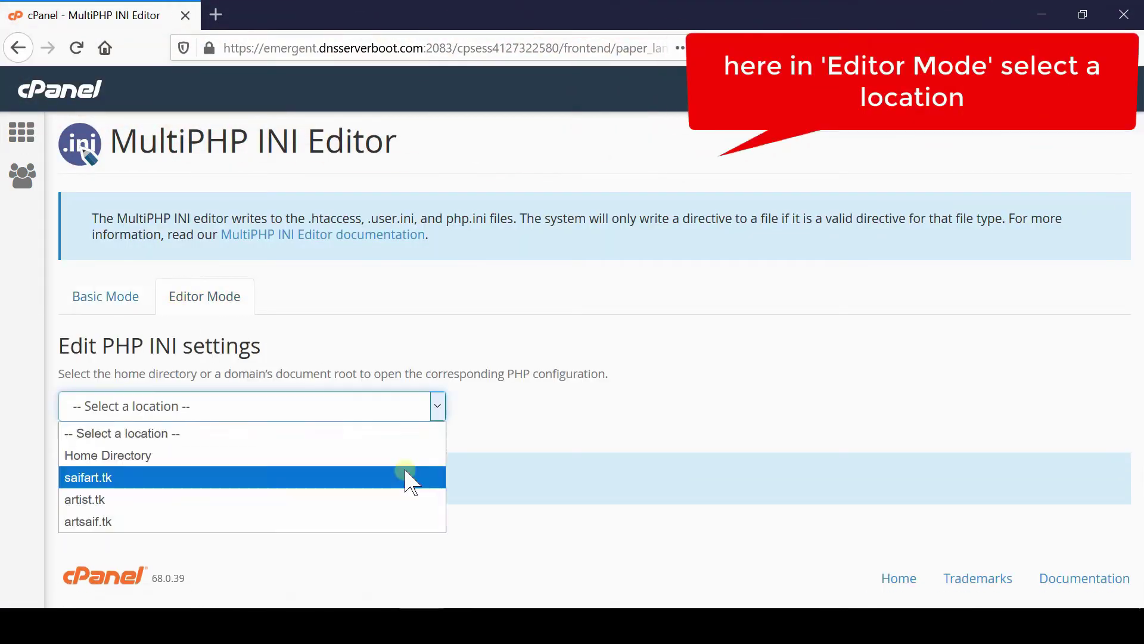
{"action": "left_click", "coordinate": [408, 475]}
{"action": "middle_click", "coordinate": [1121, 570]}
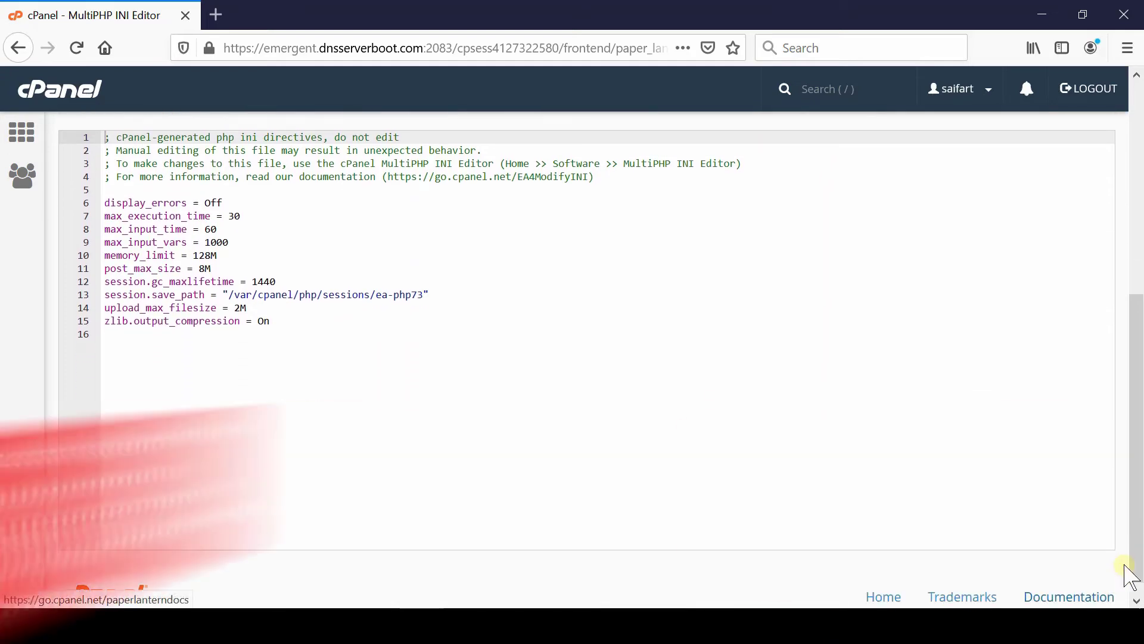
Confirm error_reporting is missing and append error_reporting = E_ALL & ~E_NOTICE as the last line.
{"action": "left_click", "coordinate": [1128, 577]}
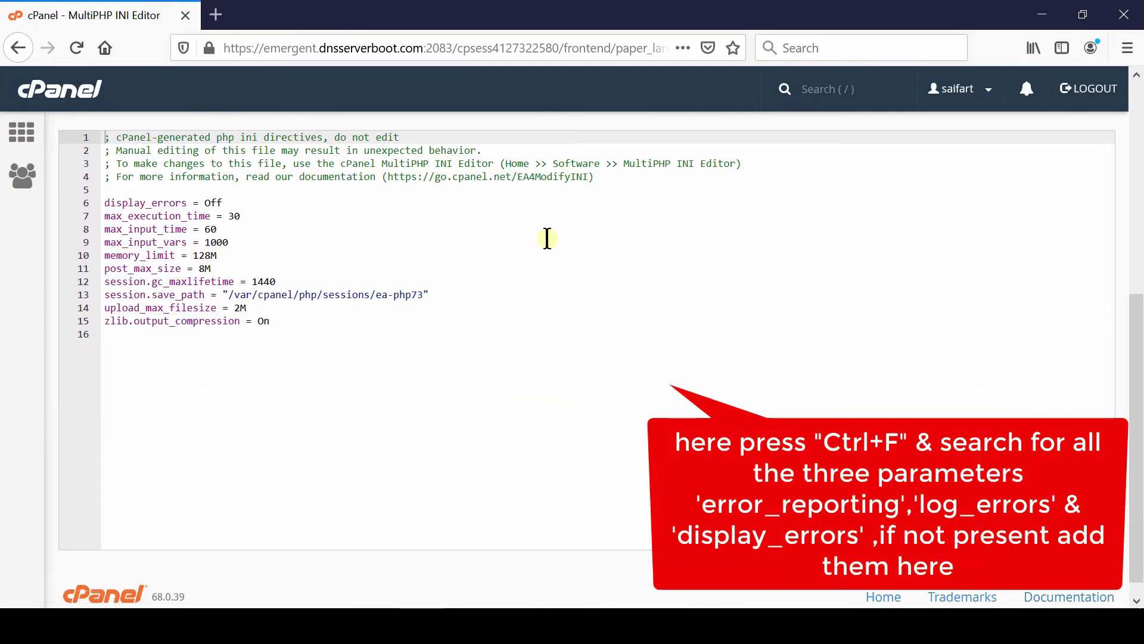
{"action": "key", "text": "ctrl+f"}
{"action": "type", "text": "error_reporting"}
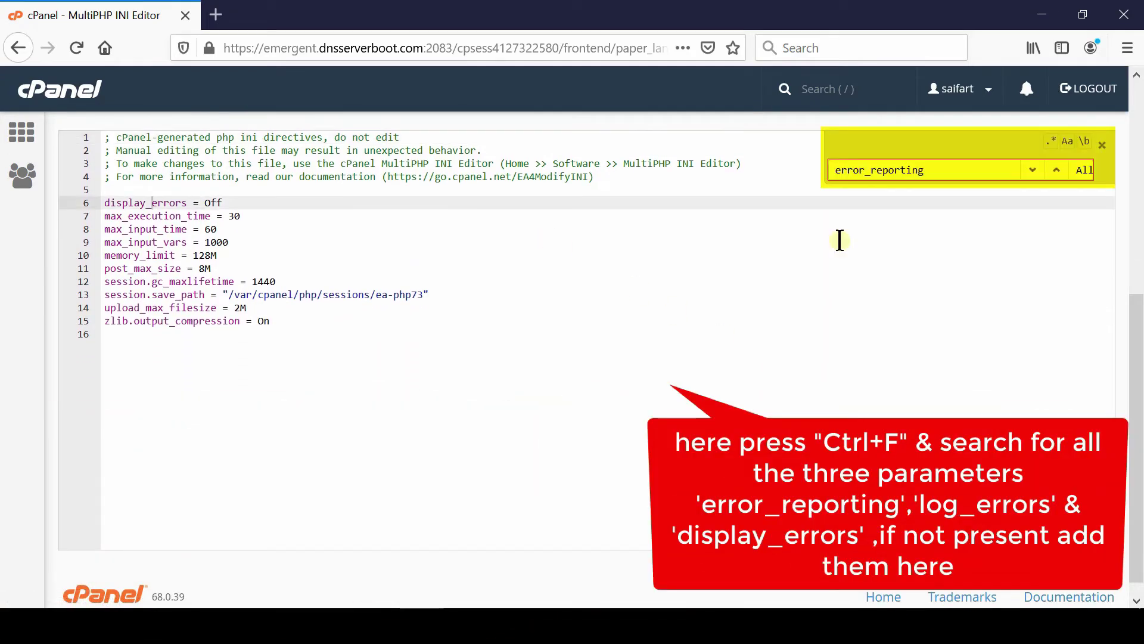
{"action": "left_click", "coordinate": [292, 322]}
{"action": "key", "text": "Return"}
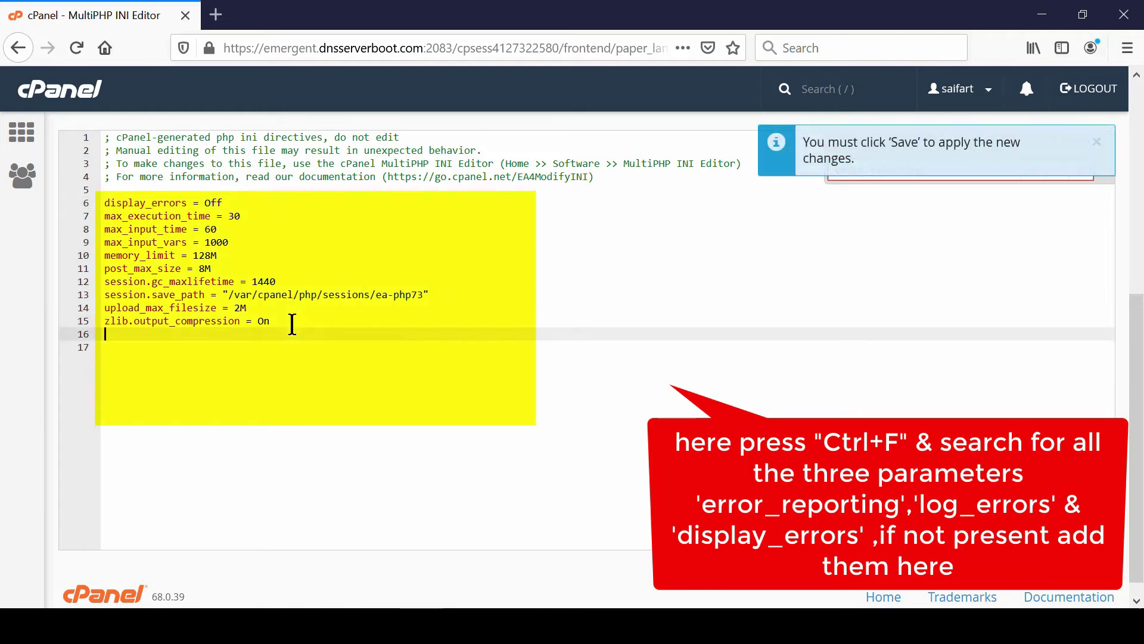
{"action": "type", "text": "error_reporting = E_ALL & ~E_NOTICE"}
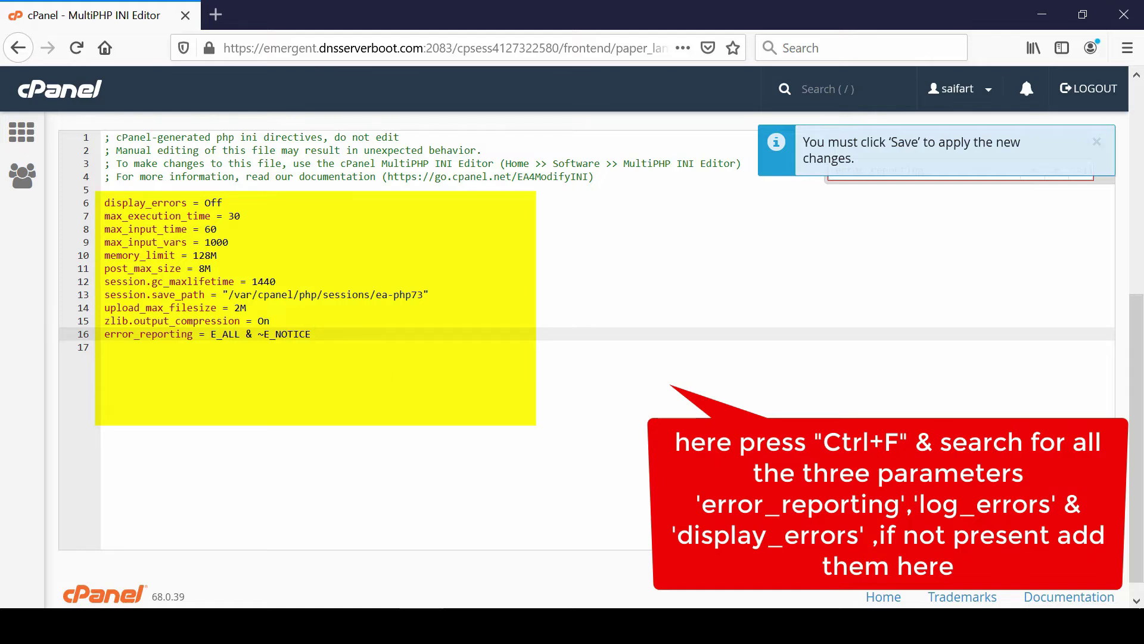
{"action": "key", "text": "Return"}
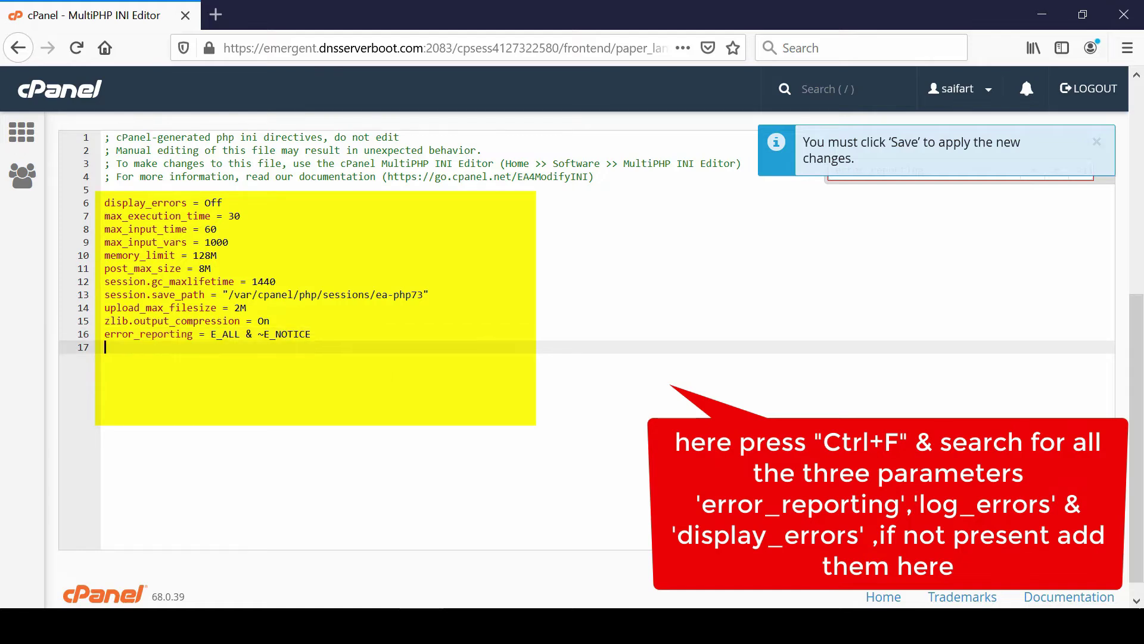
Search the php.ini for log_errors.
{"action": "key", "text": "ctrl+f"}
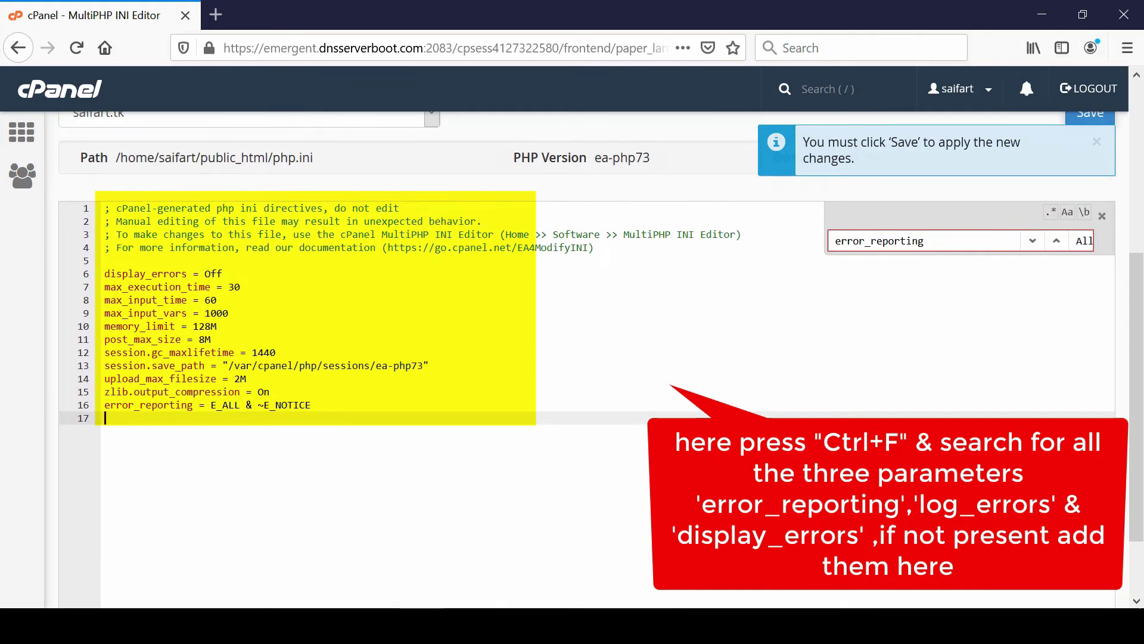
{"action": "left_click_drag", "start_coordinate": [939, 241], "coordinate": [825, 240]}
{"action": "type", "text": "log_errors"}
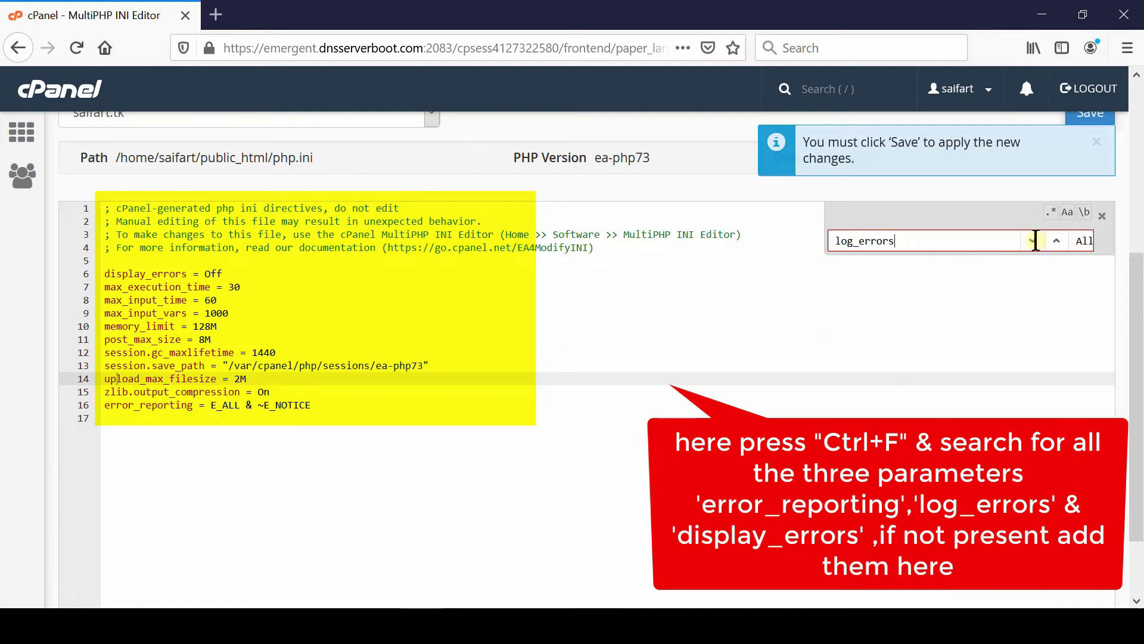
Add log_errors = On on a new line below error_reporting.
{"action": "left_click", "coordinate": [416, 411]}
{"action": "key", "text": "Return"}
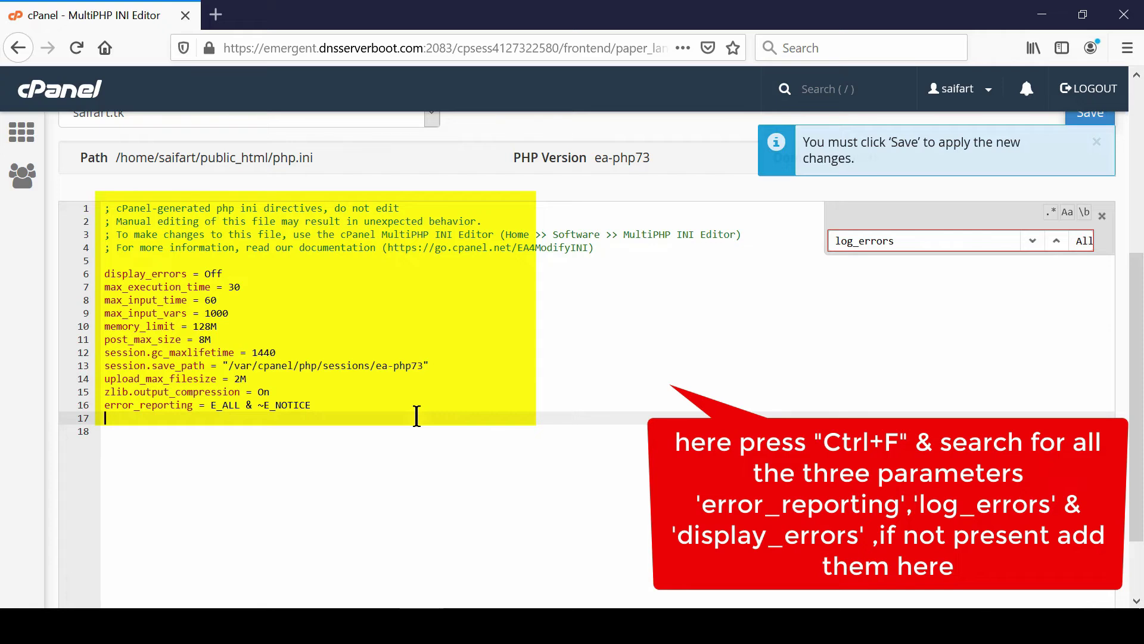
{"action": "type", "text": "log_errors = On"}
Check that display_errors is Off, then close the find box.
{"action": "key", "text": "ctrl+f"}
{"action": "type", "text": "display_errors"}
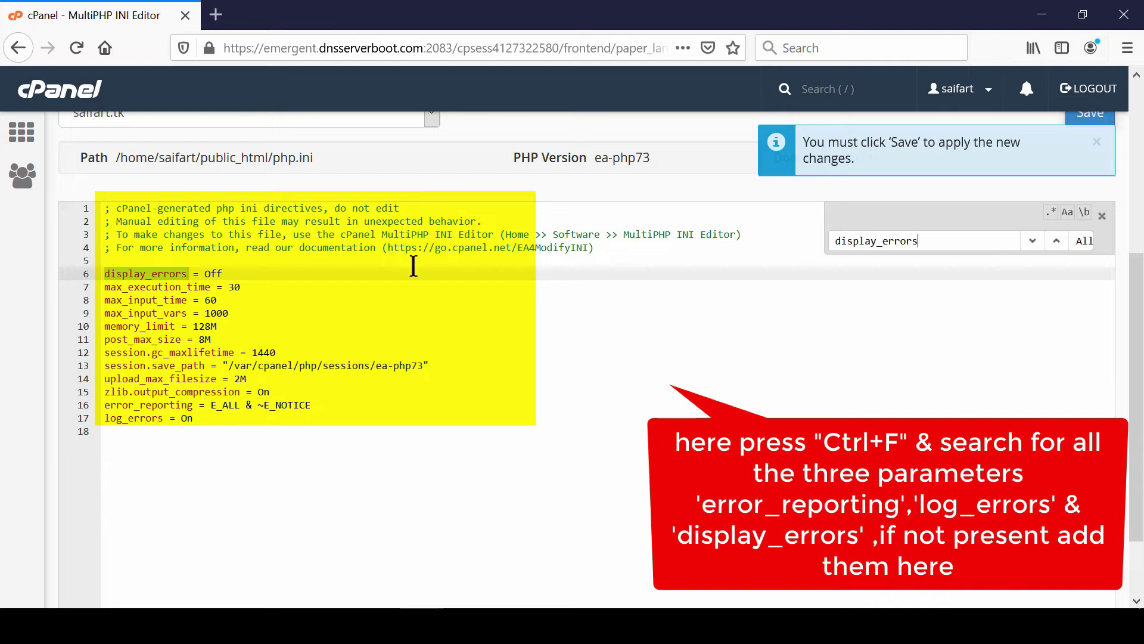
{"action": "left_click_drag", "start_coordinate": [227, 273], "coordinate": [101, 274]}
{"action": "left_click", "coordinate": [468, 340]}
{"action": "key", "text": "Escape"}
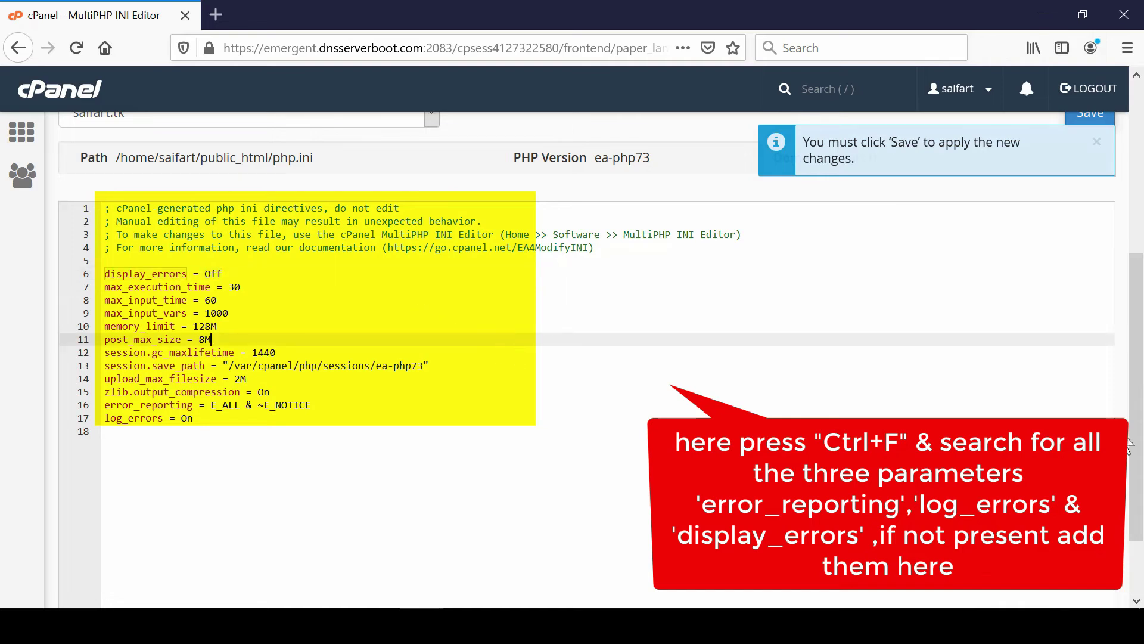
Save saifart.tk's edited php.ini.
{"action": "scroll", "coordinate": [1127, 444], "scroll_direction": "up", "scroll_amount": 2}
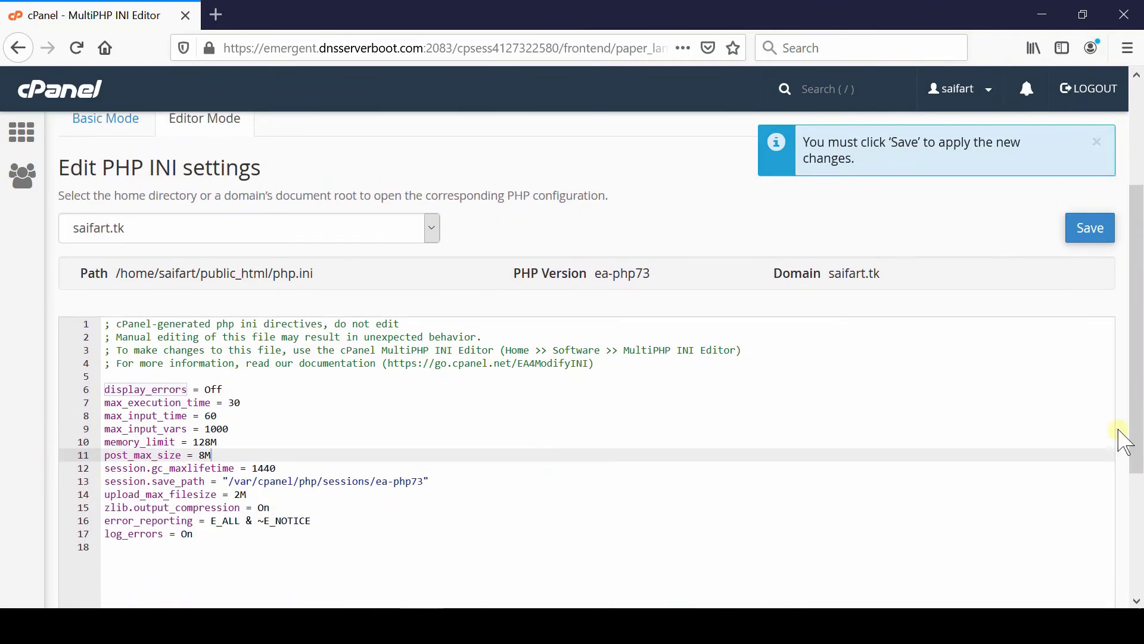
{"action": "left_click", "coordinate": [1090, 236]}
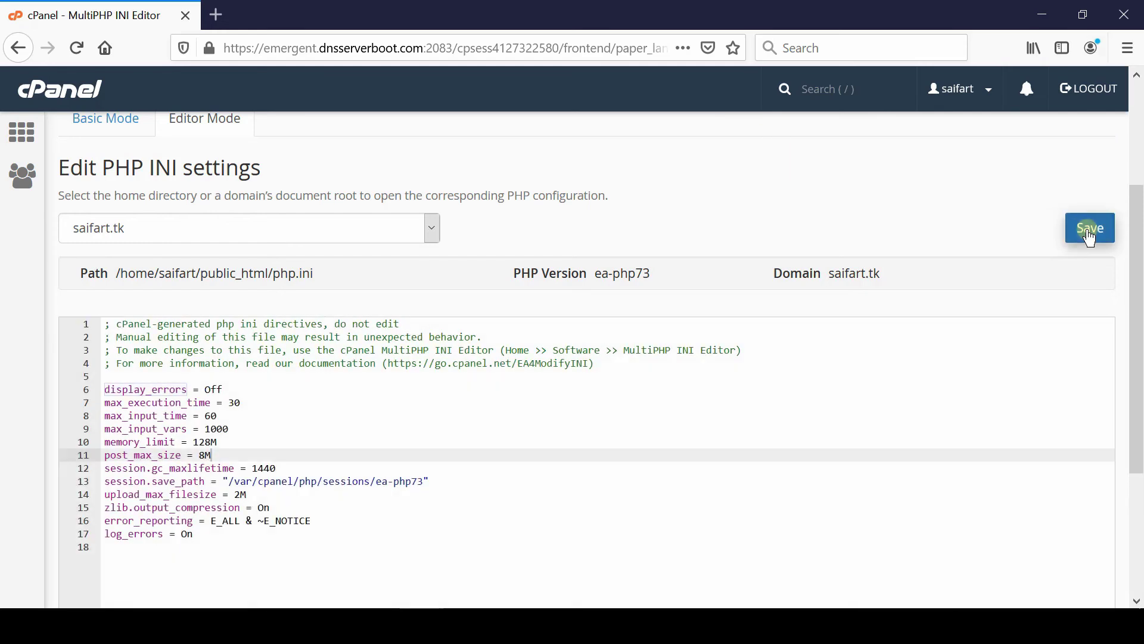